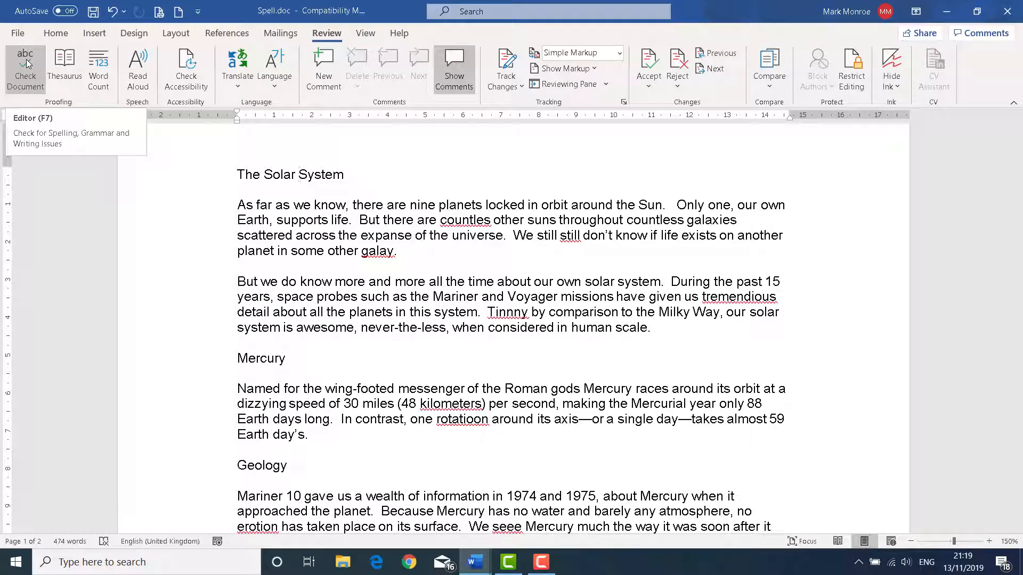
Step: Start the document's spelling check, correct the misspellings to "countless" and "galaxy", and delete the repeated word "still"
click(27, 59)
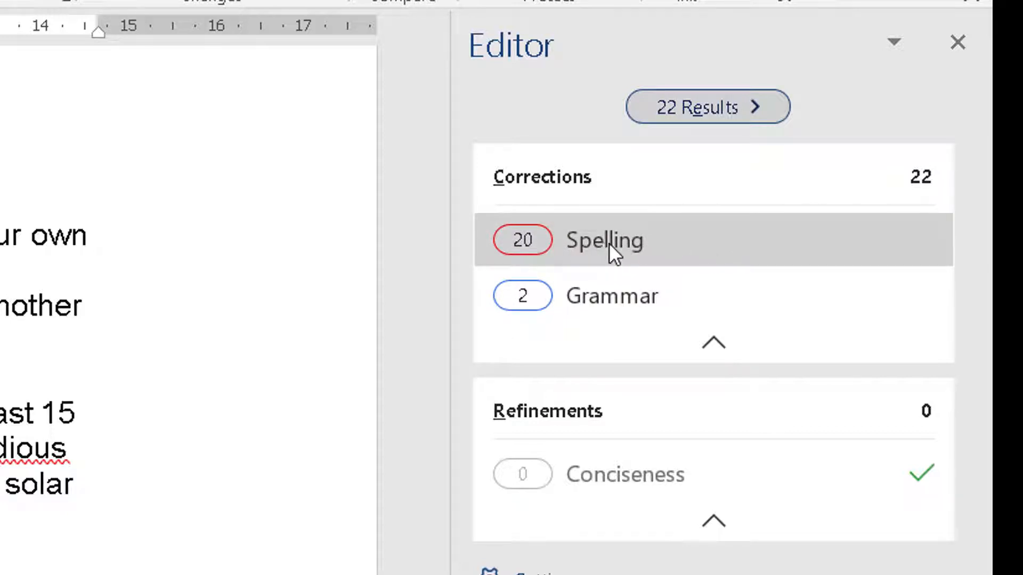
click(609, 244)
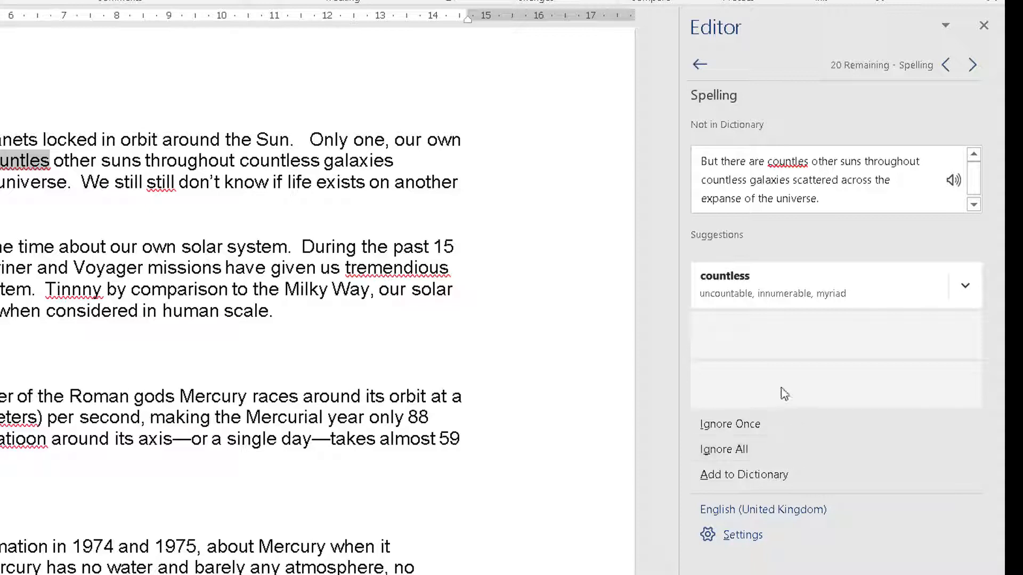
click(733, 283)
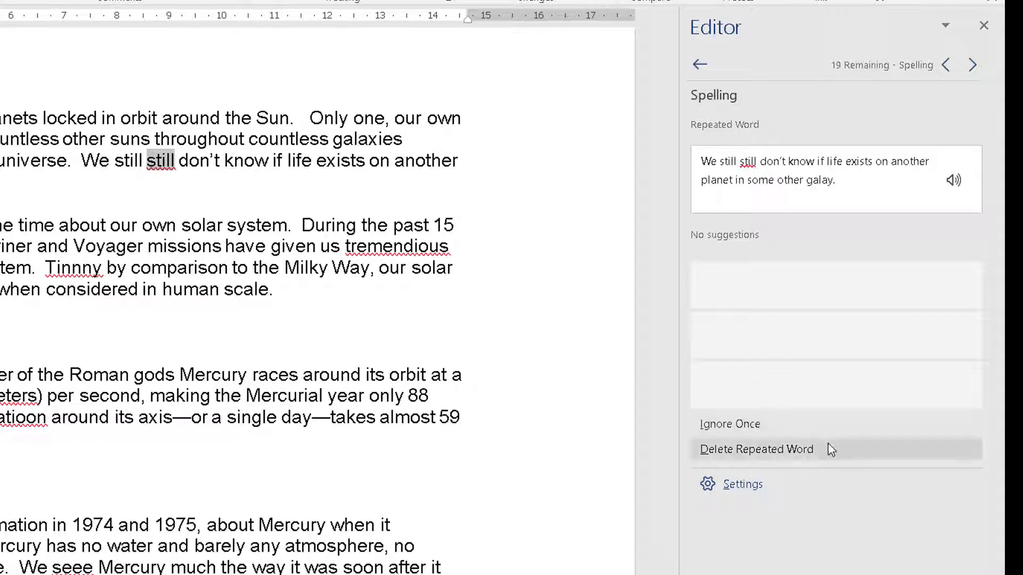
click(748, 454)
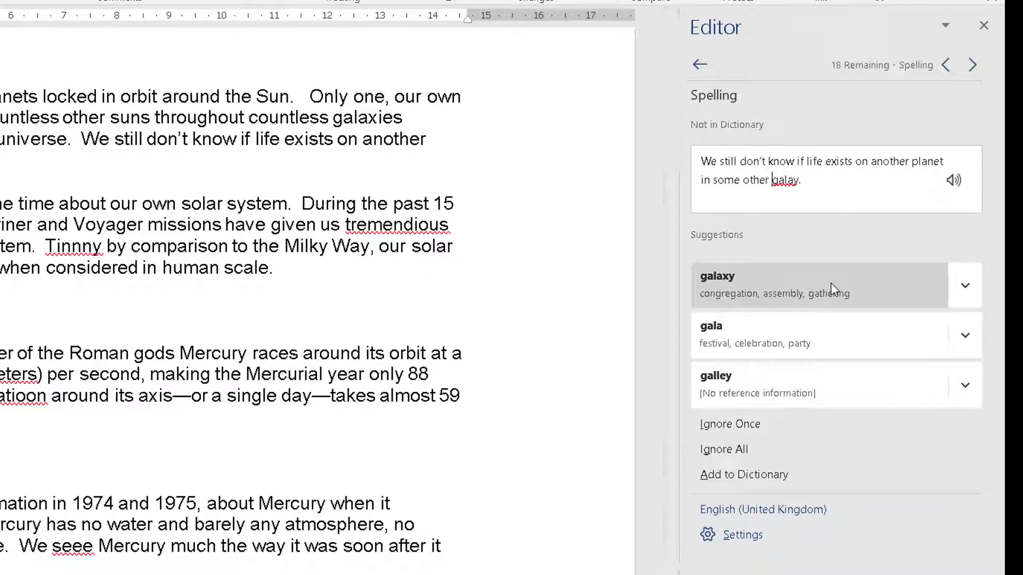
click(721, 282)
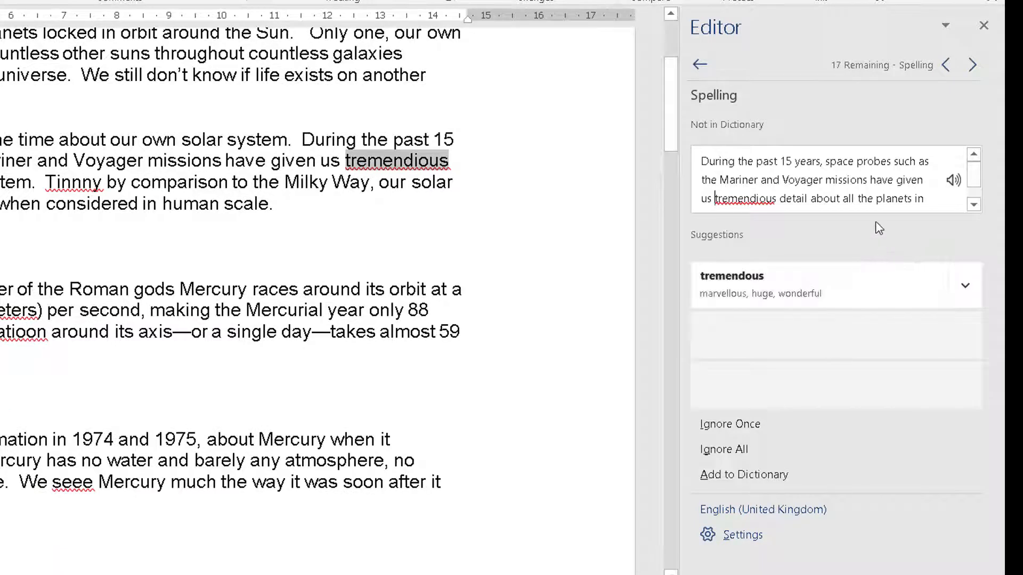
Step: Correct the flagged misspellings to "tremendous", "Tiny", "kilometres", "rotation", "erosion" and "see"
click(751, 286)
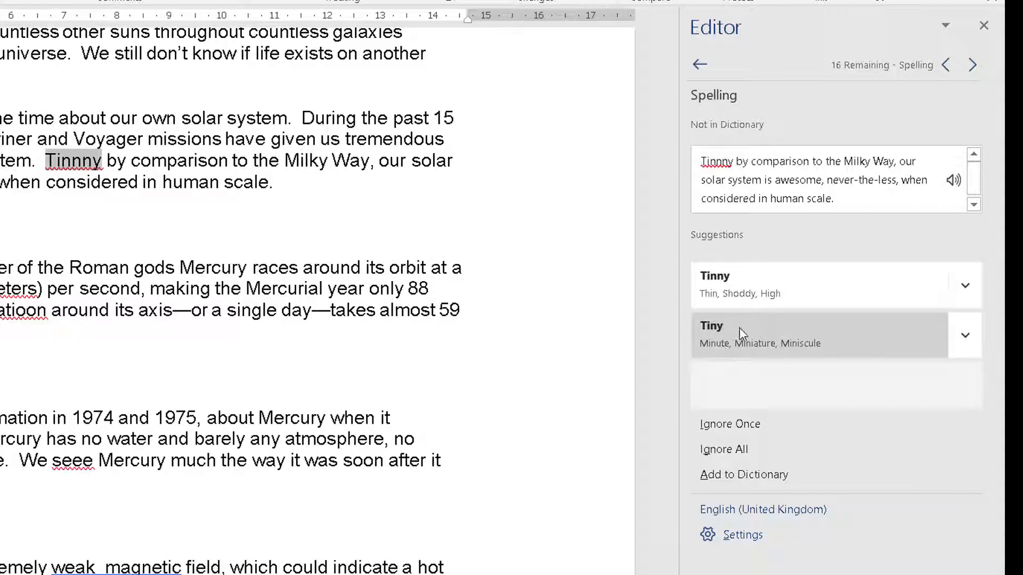
click(753, 331)
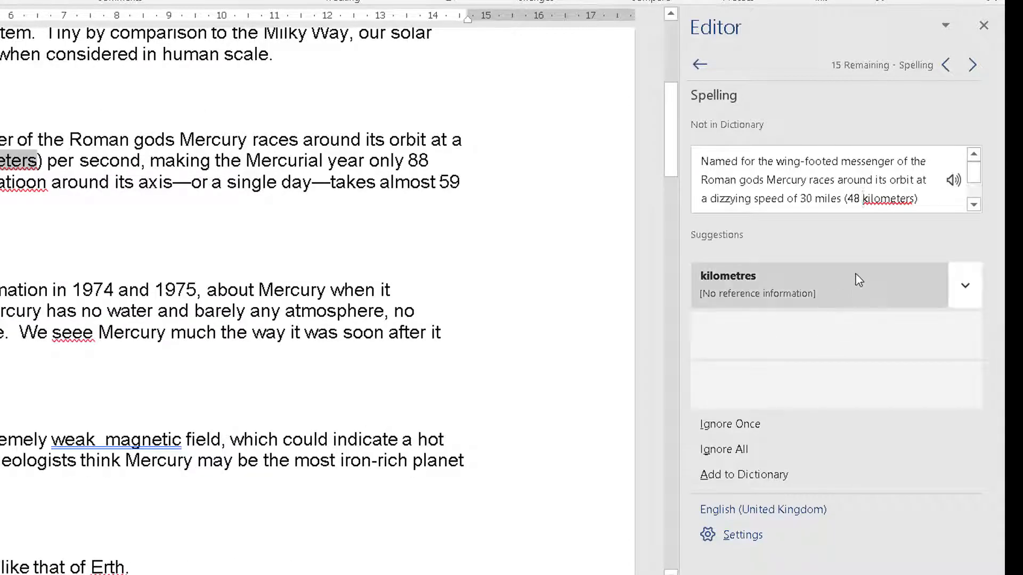
click(778, 292)
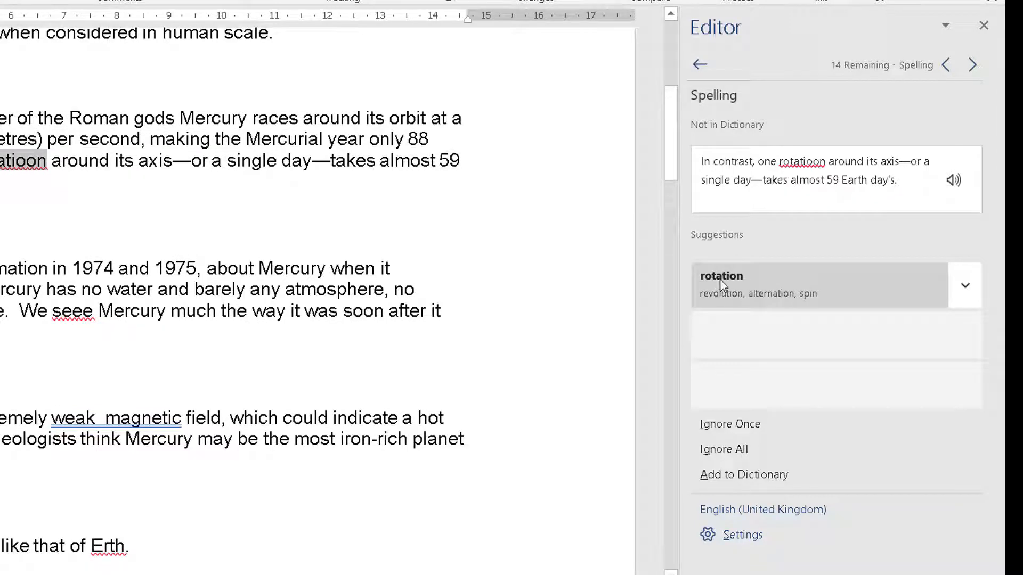
click(759, 278)
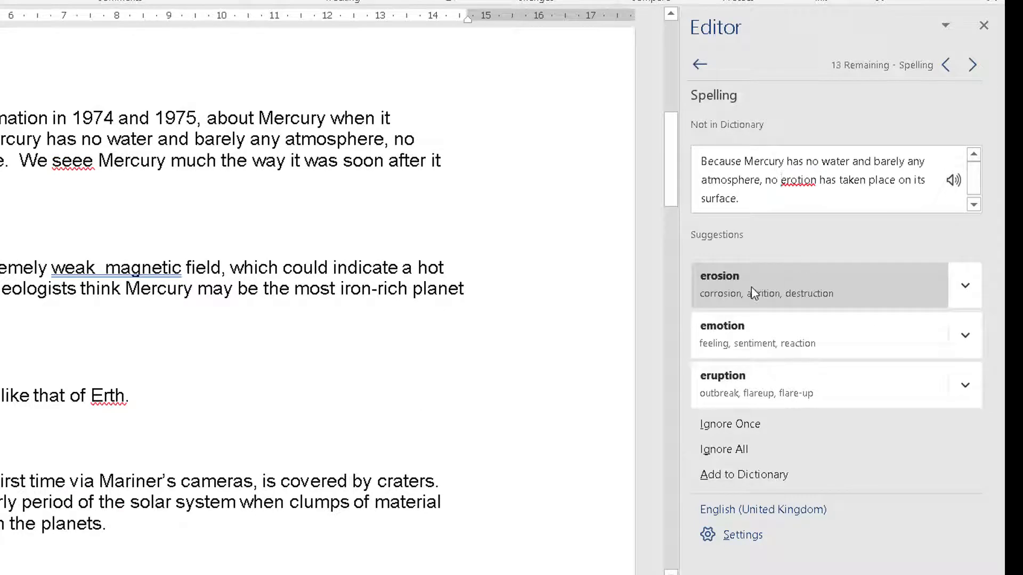
click(751, 287)
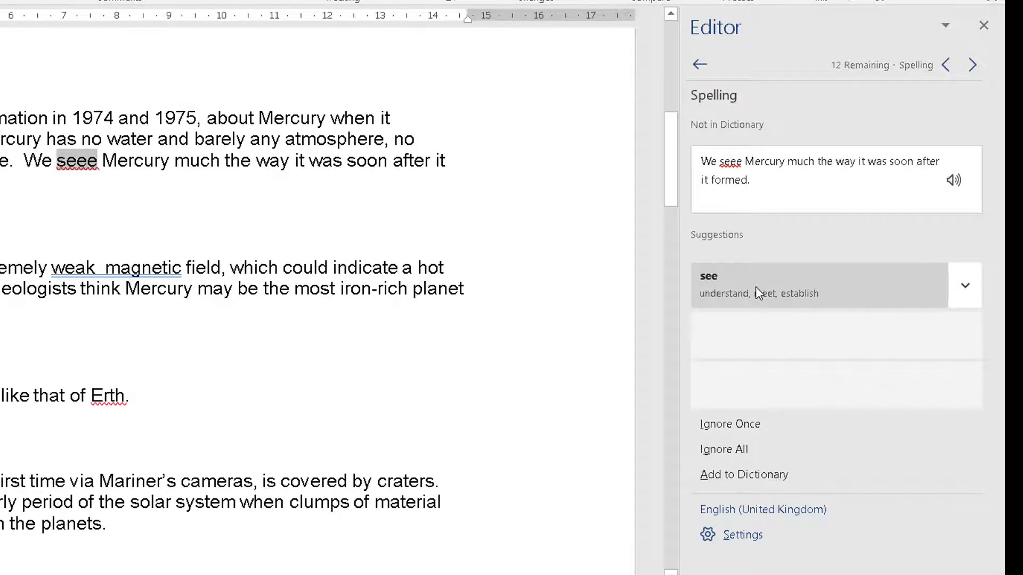
click(756, 286)
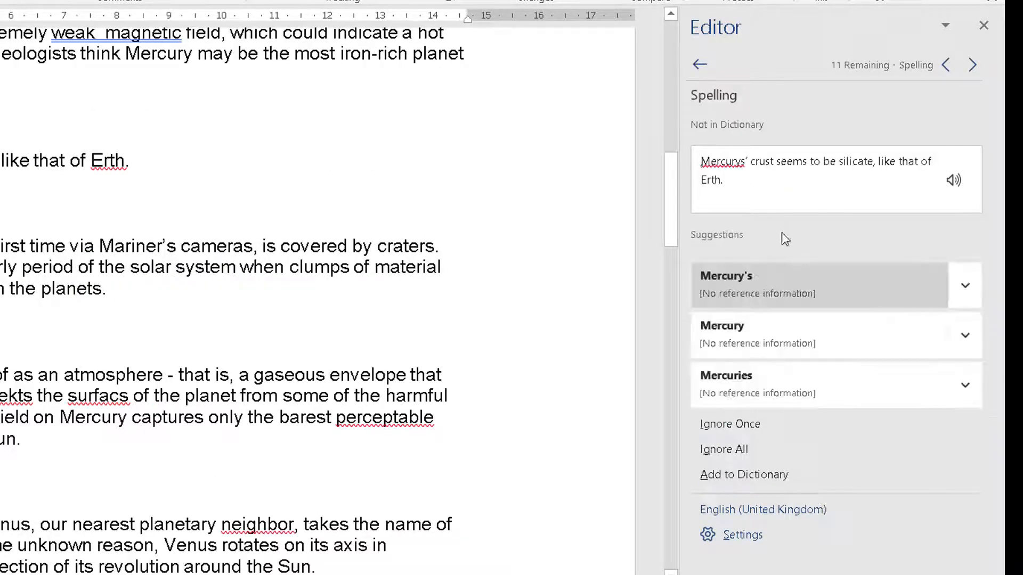
Step: Correct the flagged misspellings in the Mercury text to "Mercury's", "Earth", "doesn't", "protects" and "perceptible"
click(746, 283)
click(748, 283)
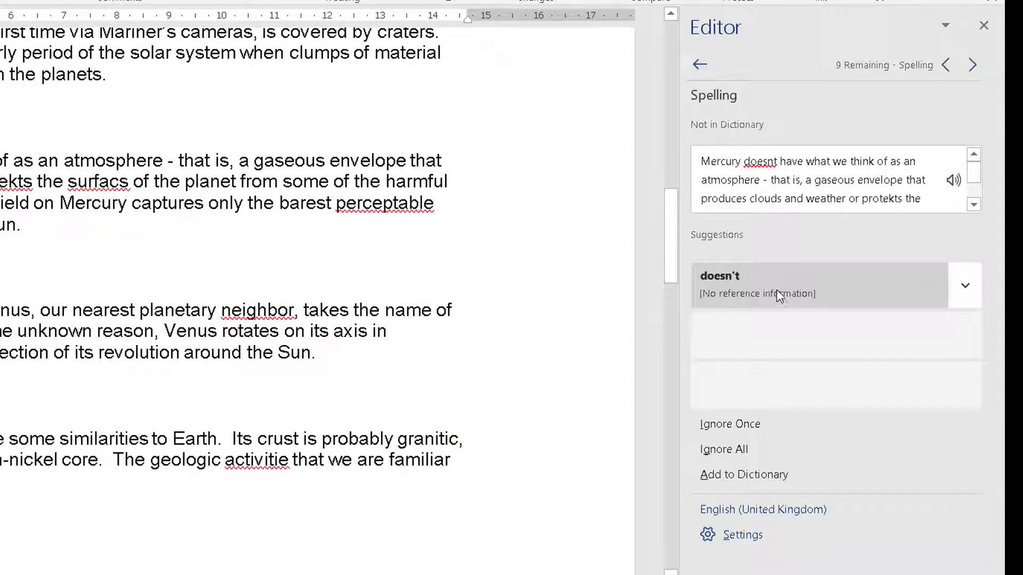
click(773, 285)
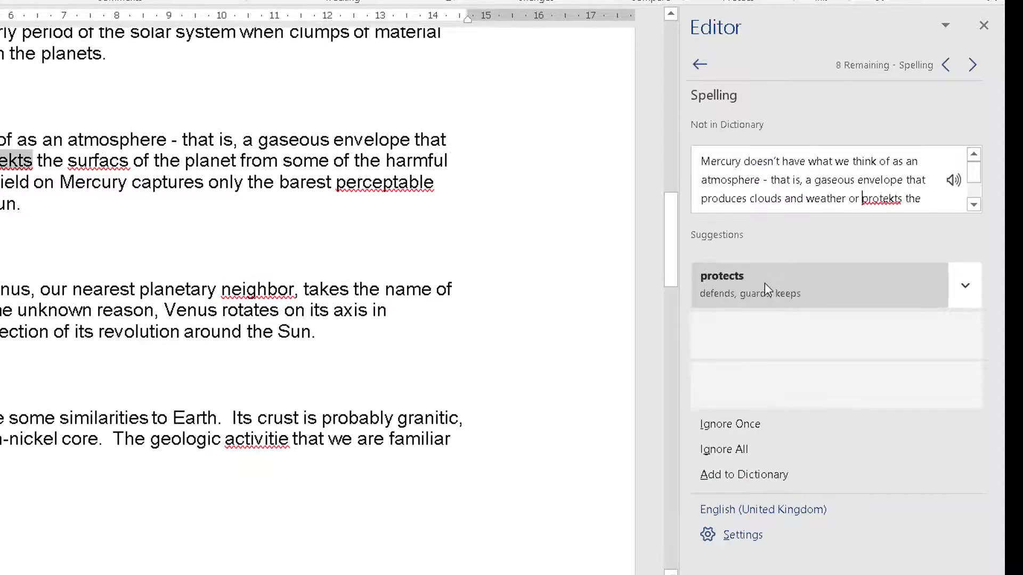
click(765, 283)
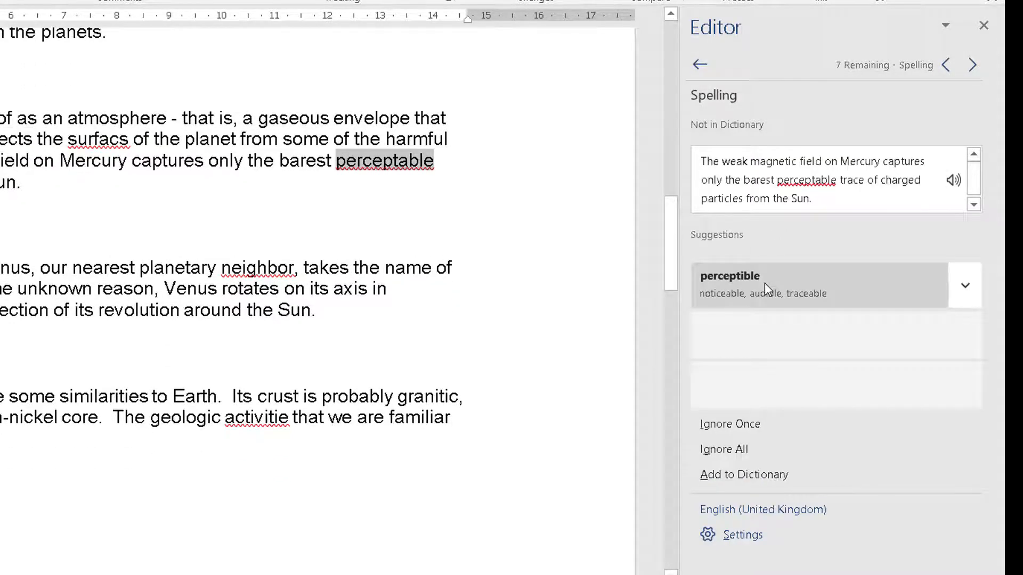
click(764, 283)
Step: Finish the spelling corrections with "neighbour", "Roman", "activity", "surfaces" and "goddess", and delete the repeated word "to"
click(763, 282)
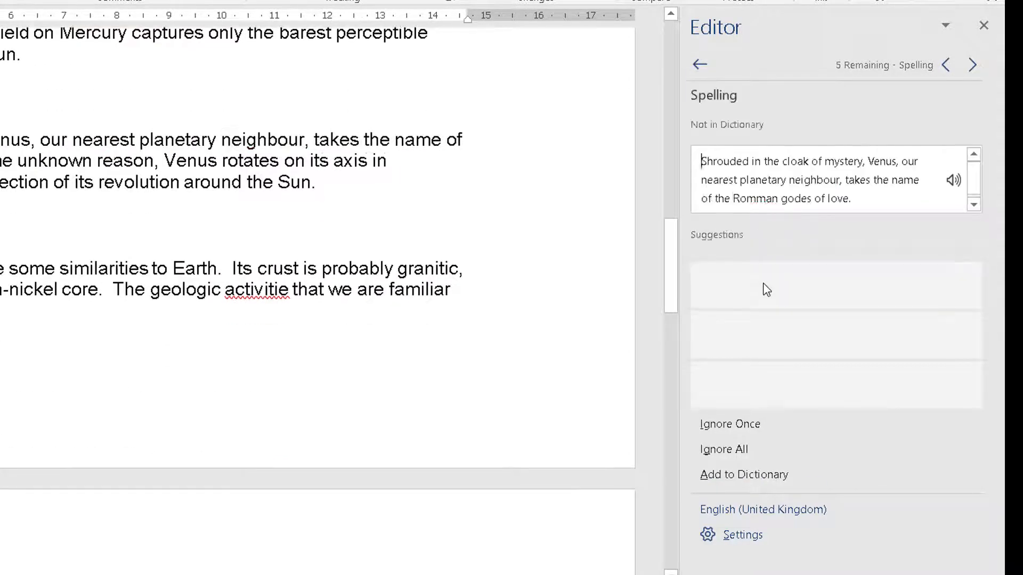
click(762, 282)
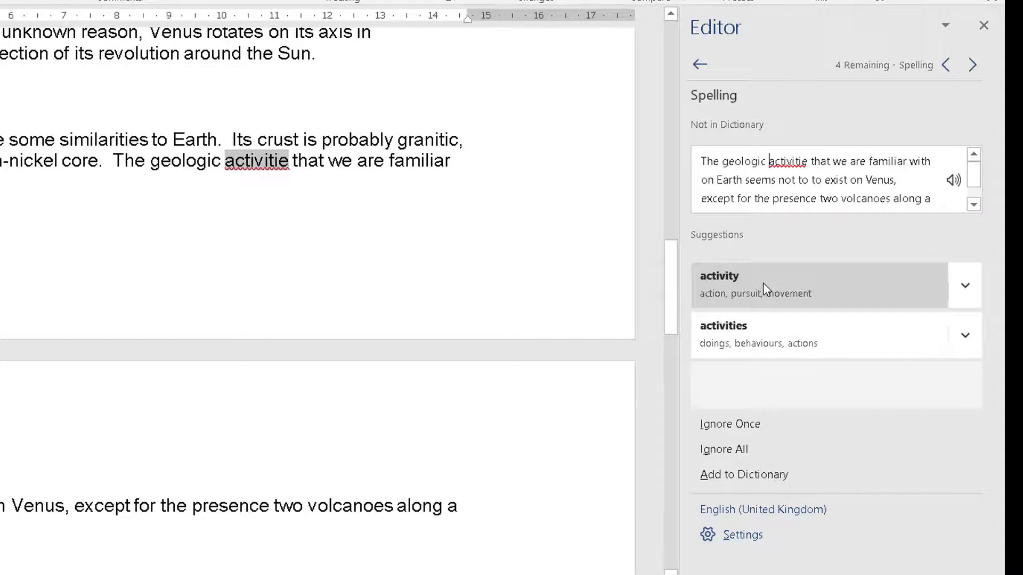
click(763, 283)
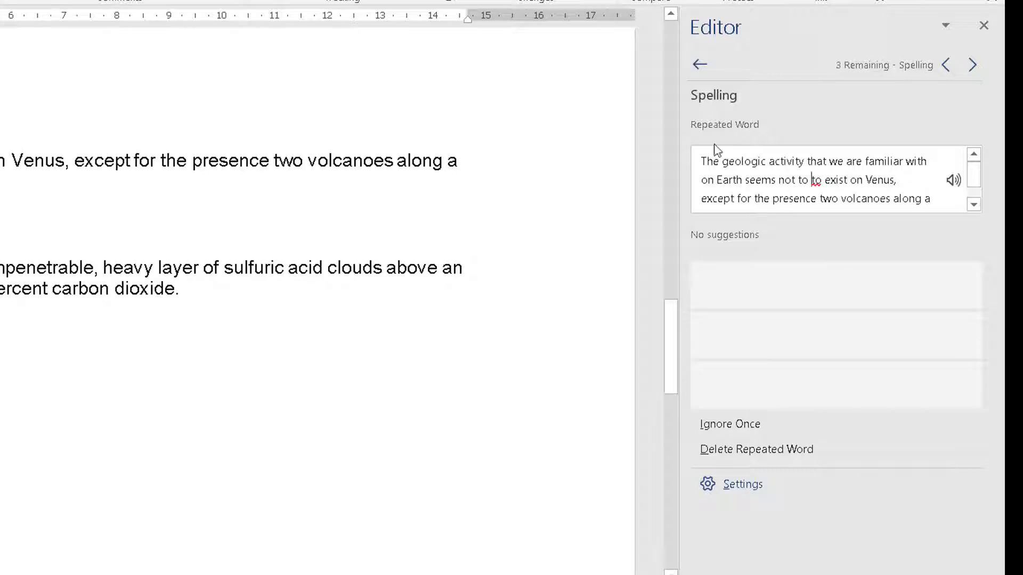
click(741, 453)
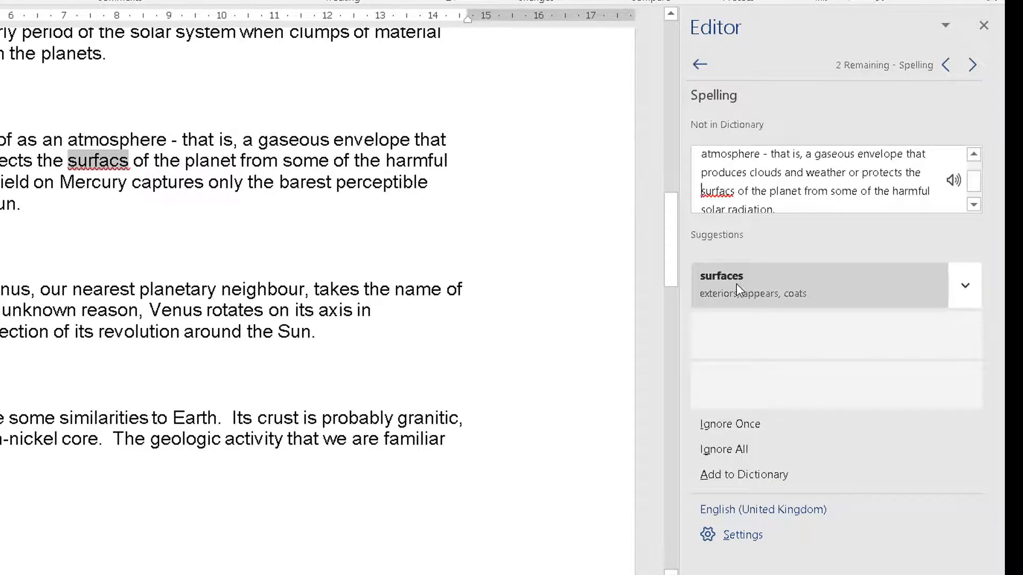
click(736, 283)
click(730, 290)
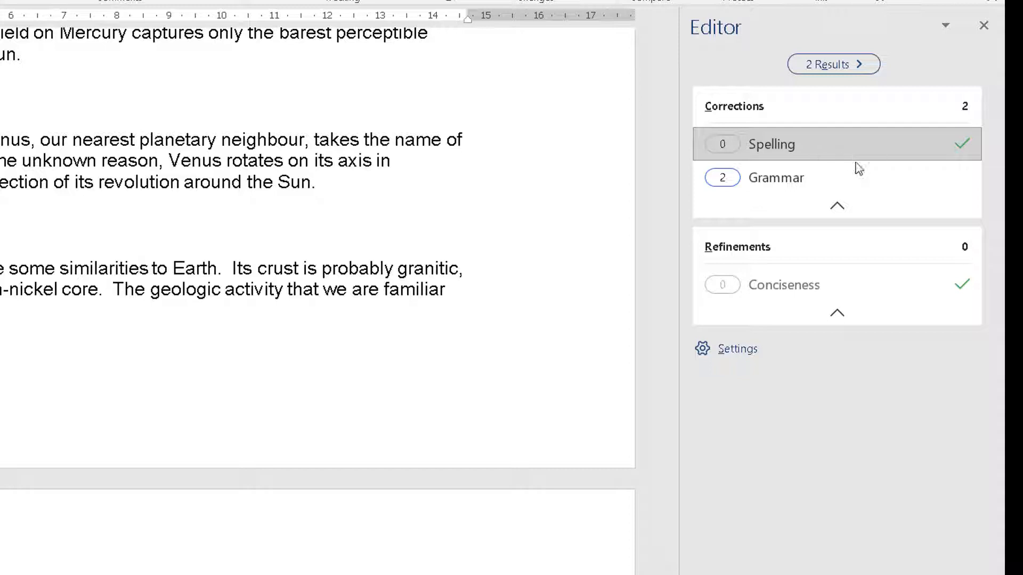
Step: Review the grammar issues: remove the extra space in "weak magnetic" and ignore the article issue in "a iron-nickel core" once
click(772, 181)
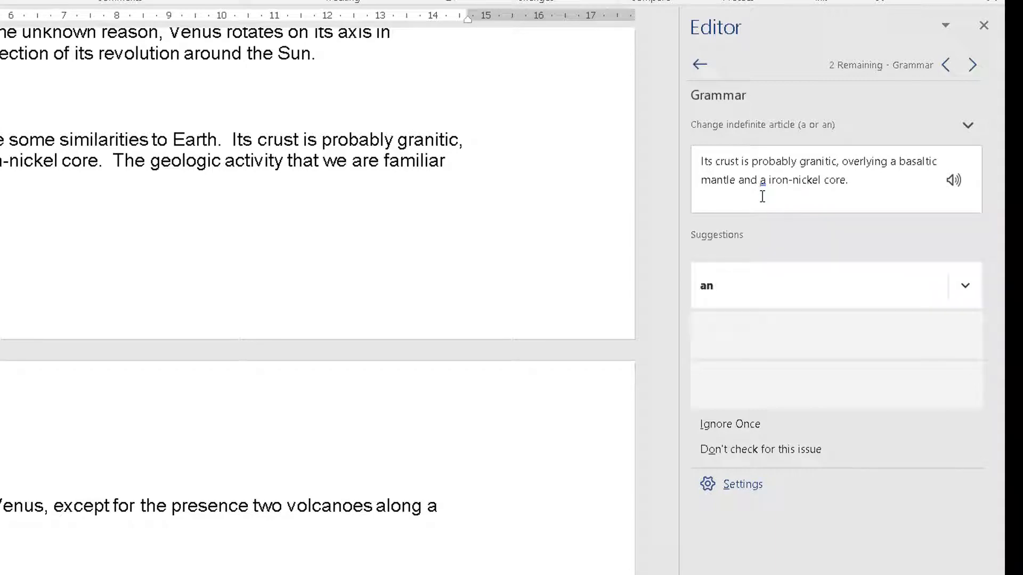
click(759, 181)
click(973, 66)
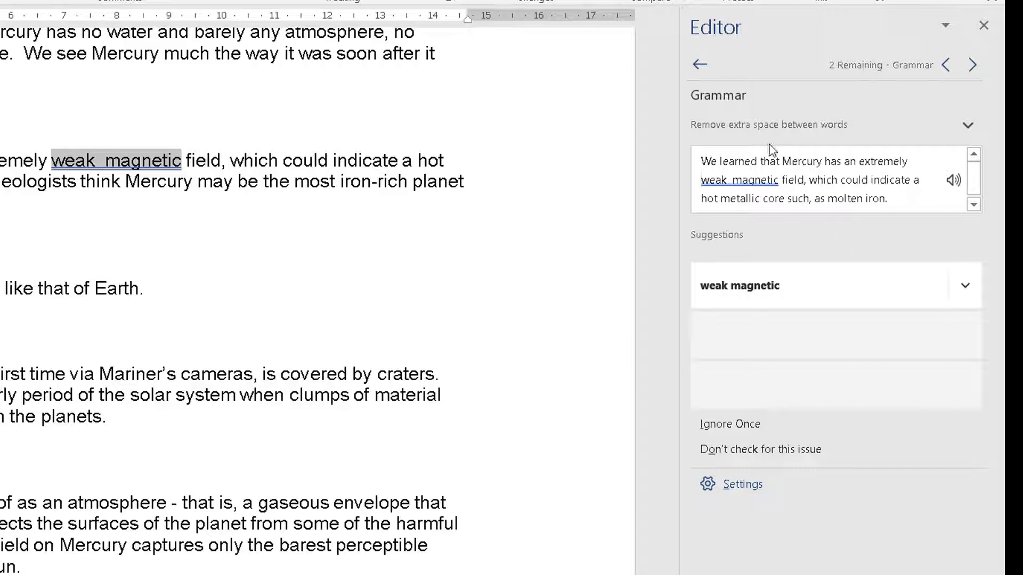
click(762, 129)
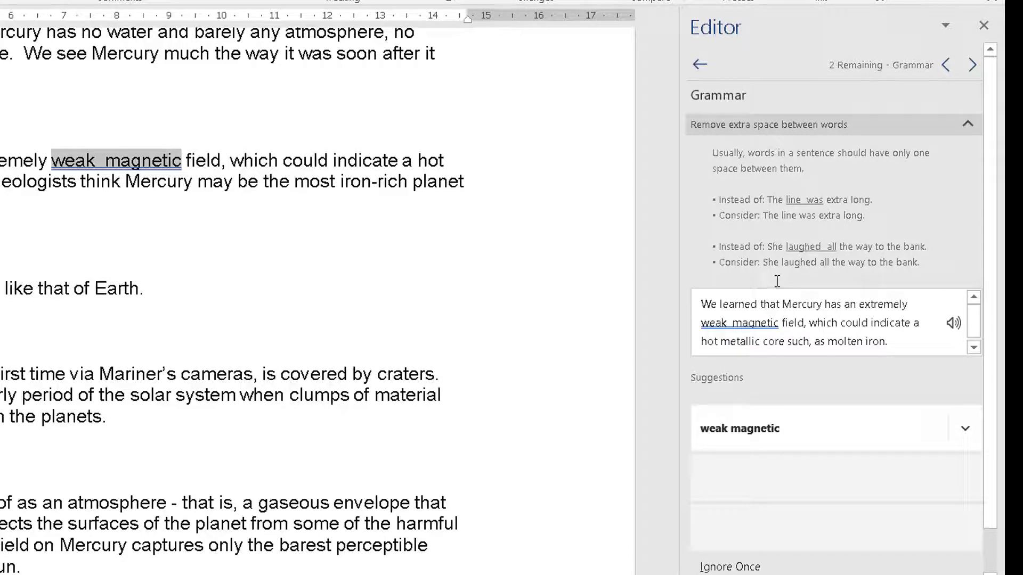
click(758, 434)
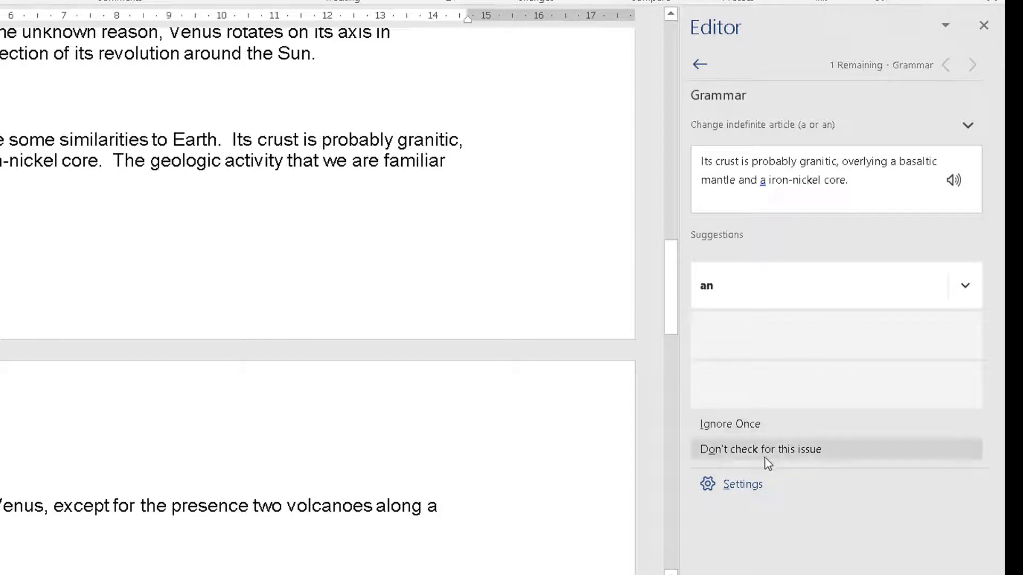
click(747, 428)
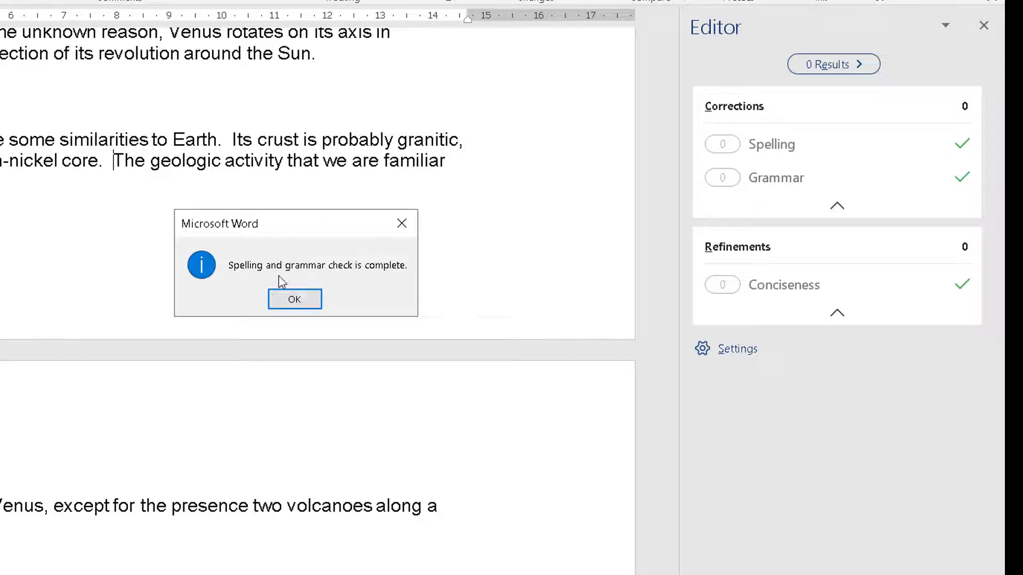
click(294, 301)
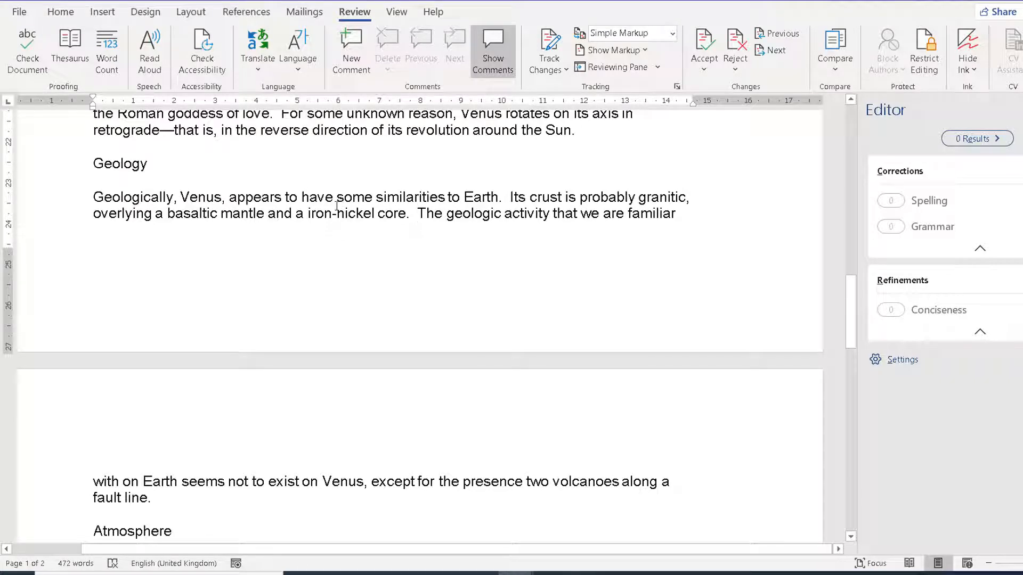
Step: Look up "atmosphere" from the first sentence of Mercury's Atmosphere section in the Thesaurus, and close the Editor
scroll(369, 214, up, 6)
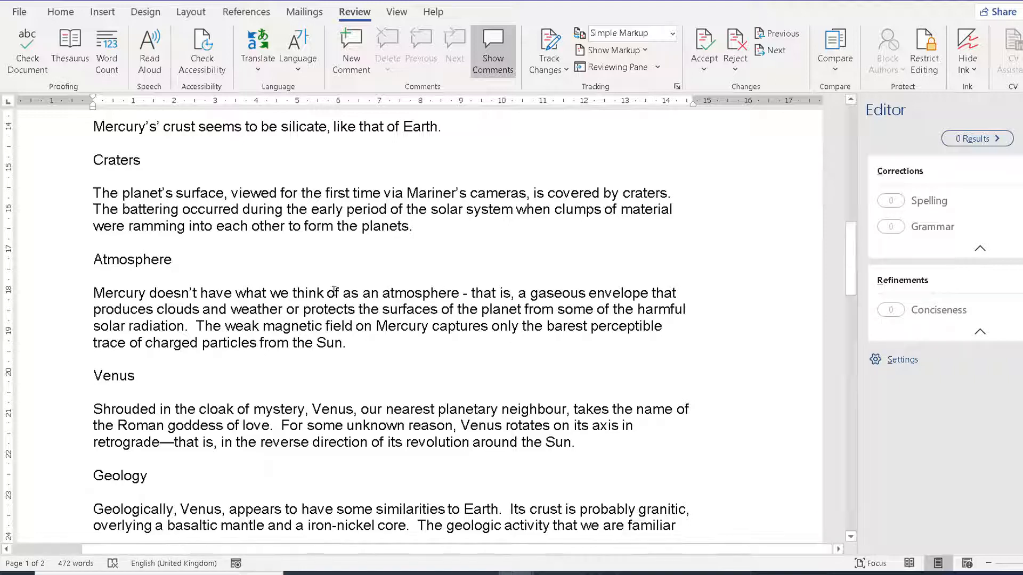
click(287, 312)
click(406, 295)
double_click(427, 293)
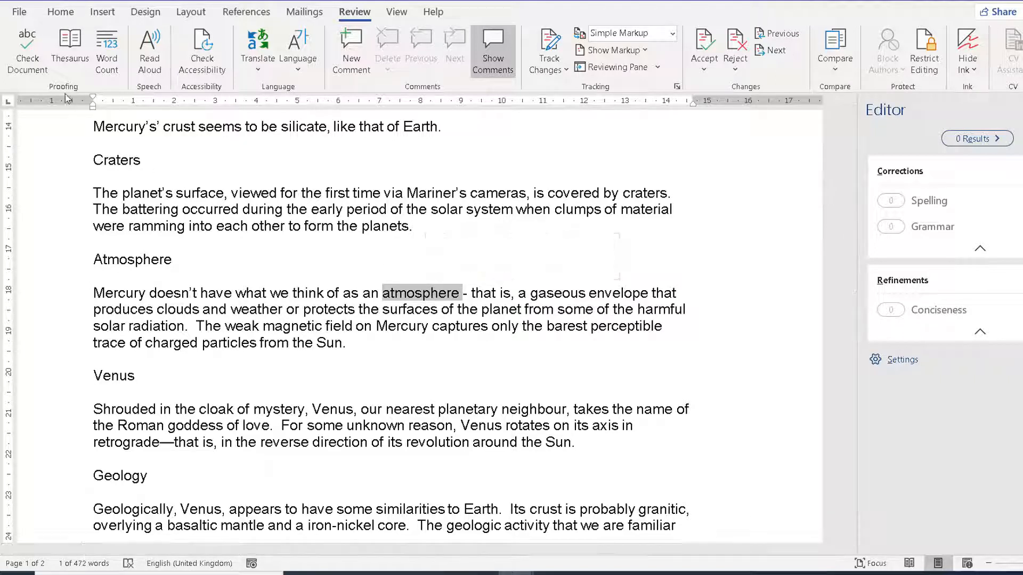
click(59, 45)
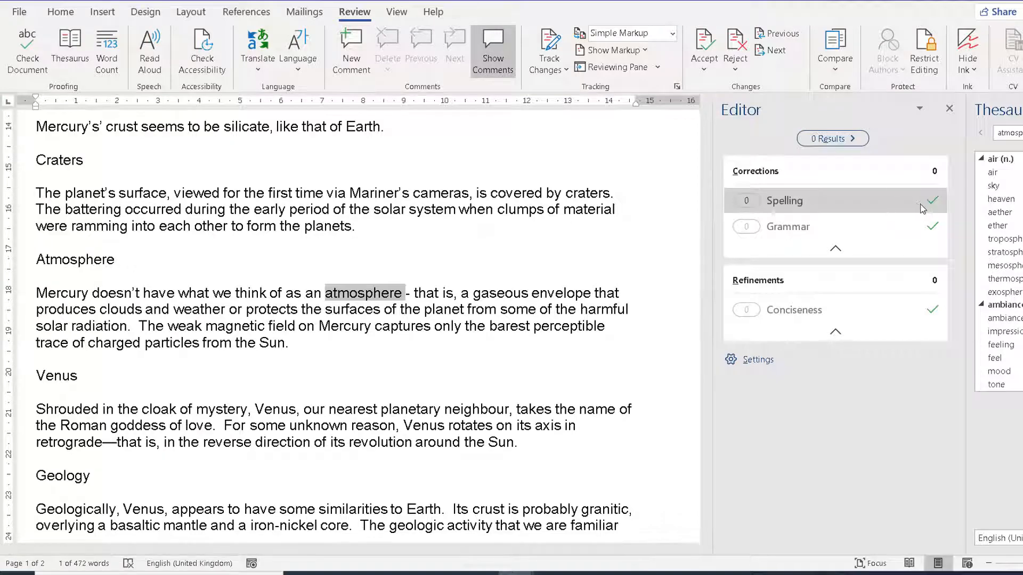
click(950, 110)
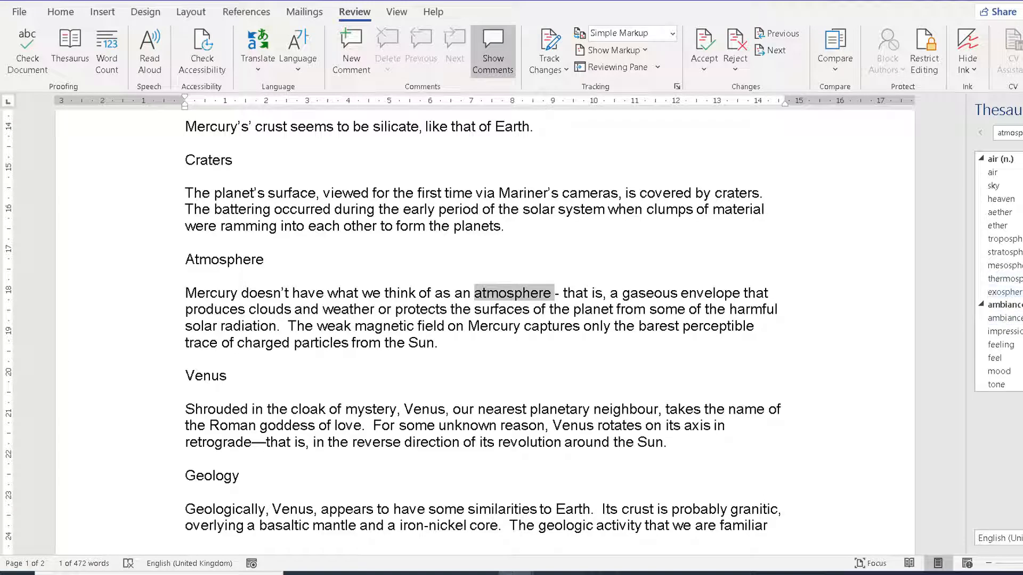
Step: Look through the synonyms listed for "atmosphere" and pick "air"
scroll(999, 272, down, 2)
scroll(999, 272, up, 2)
click(1004, 176)
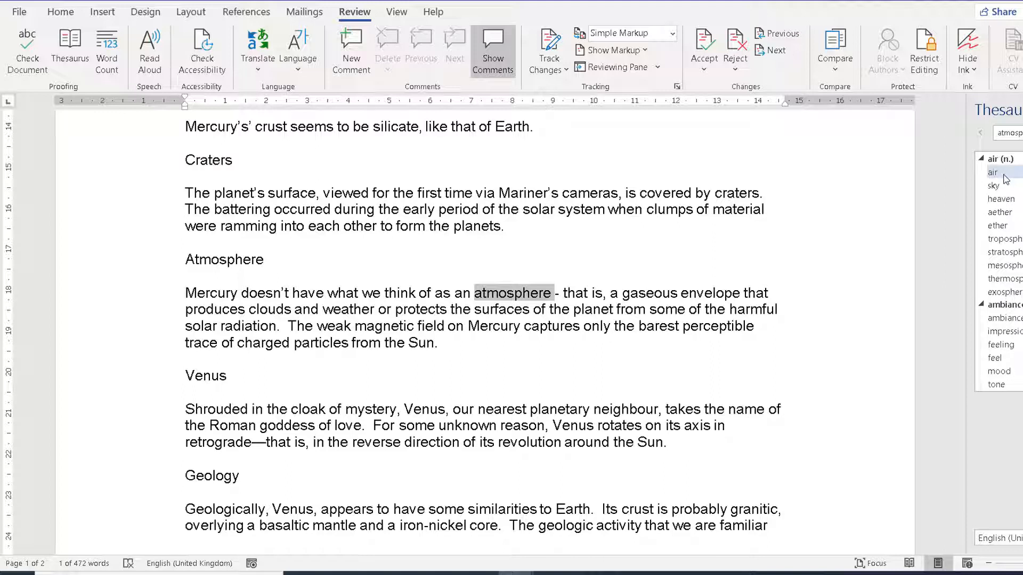